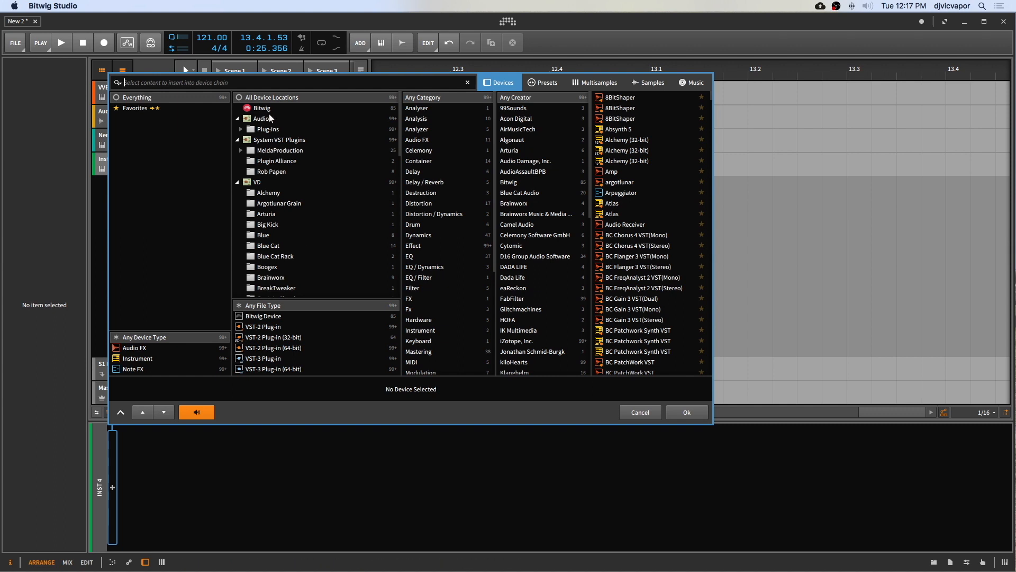
Insert Bitwig's Sampler synth device on the fourth instrument track
left_click(262, 108)
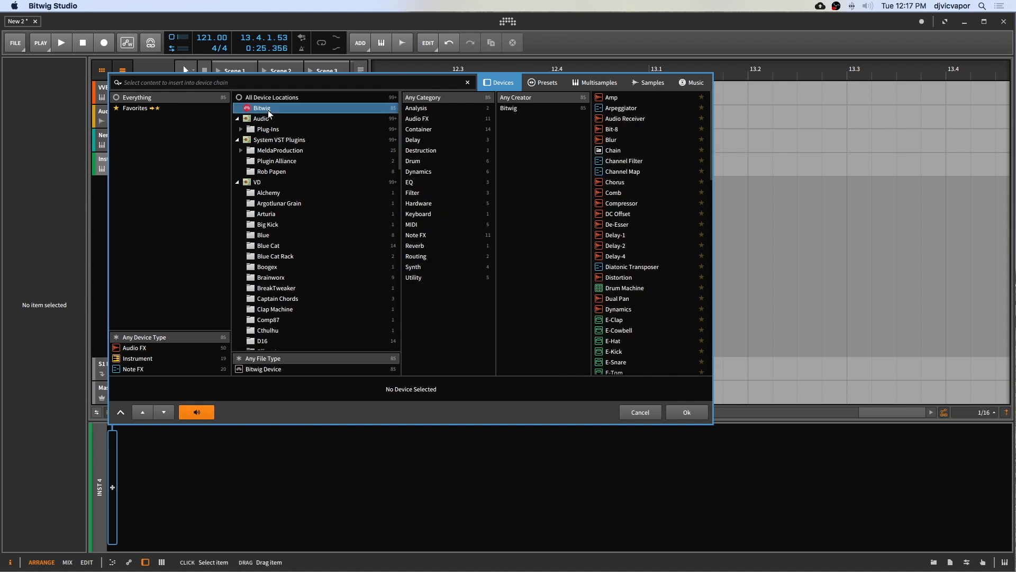
left_click(414, 268)
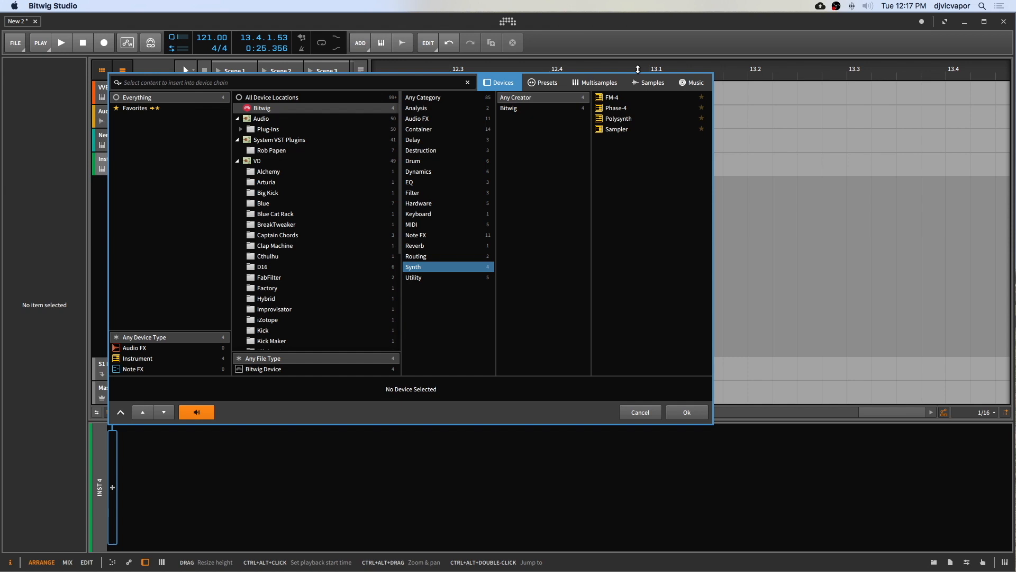
left_click(614, 129)
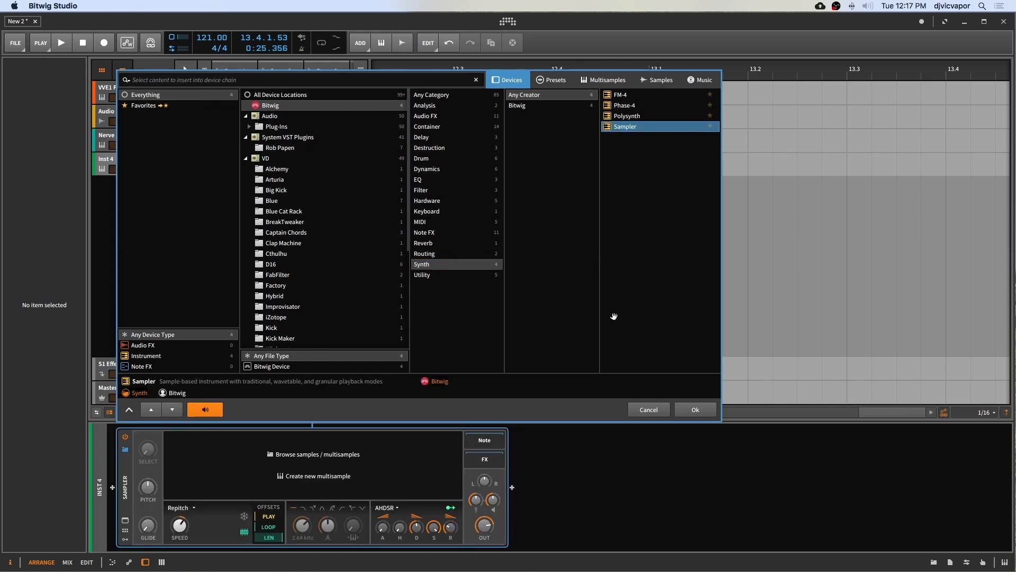
left_click(687, 408)
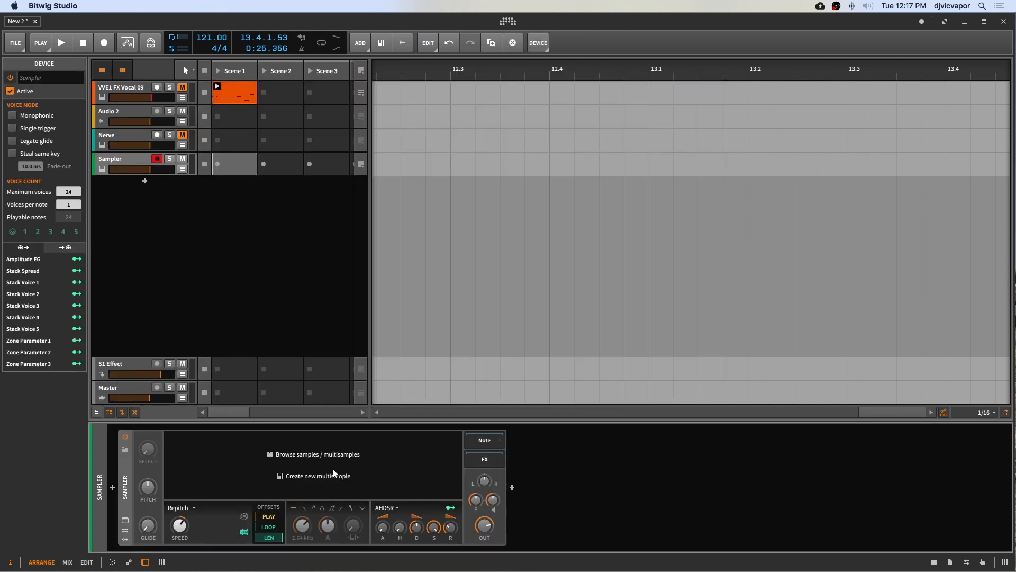
Create a new multisample in the Sampler and place ABDCHORD_Am107.wav from the Am folder on key D3
left_click(289, 475)
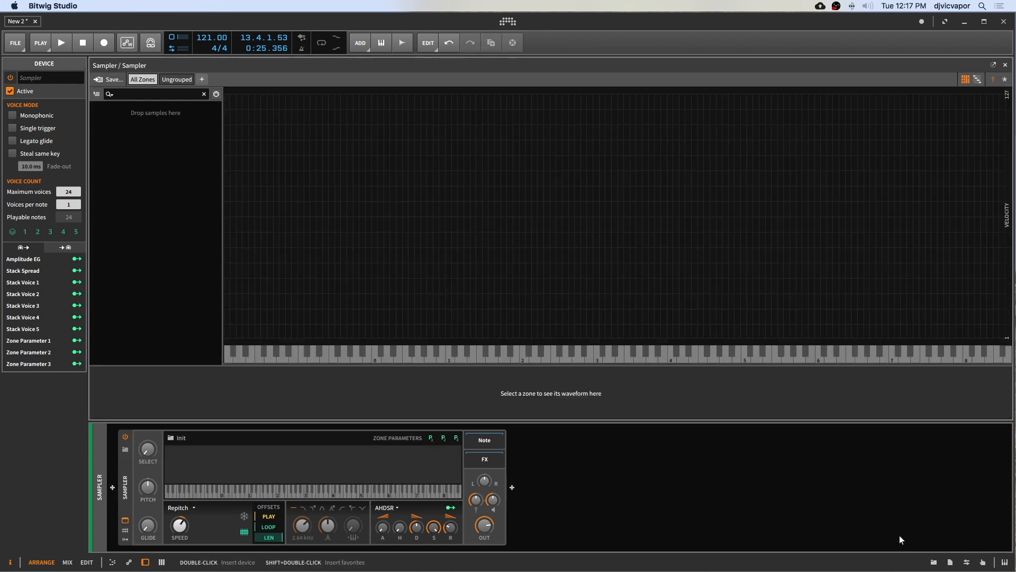
left_click(934, 562)
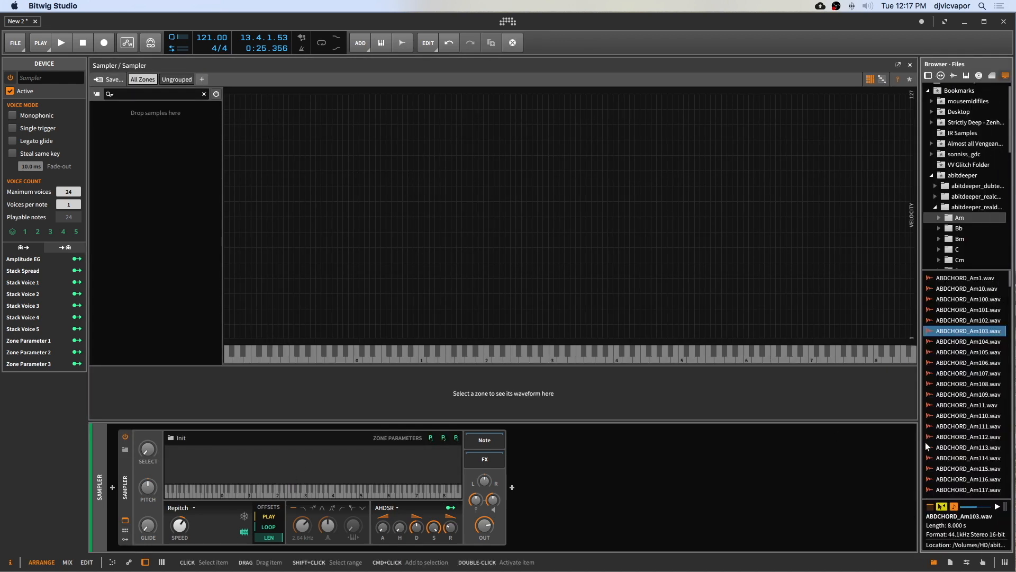
left_click(945, 373)
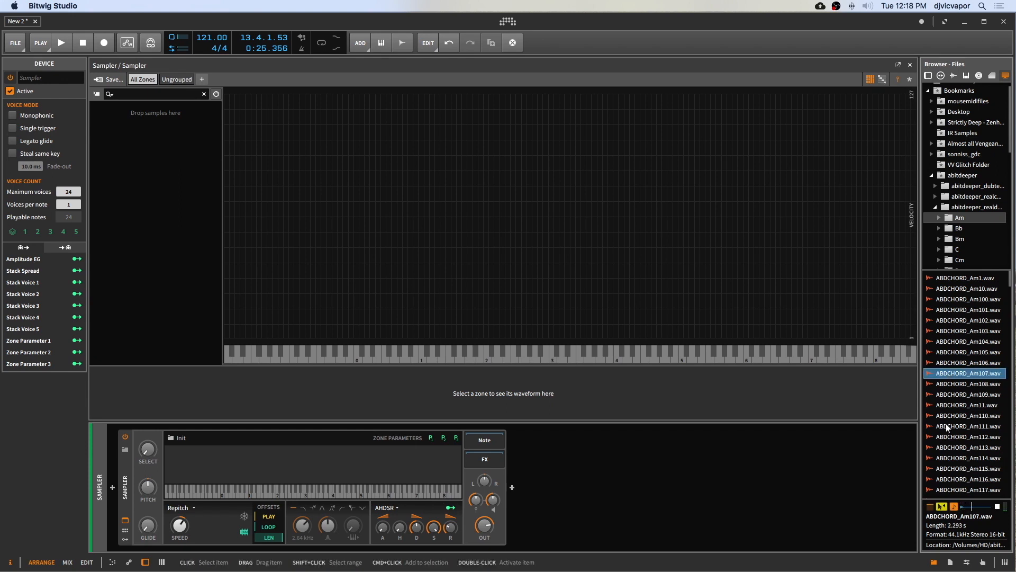
left_click_drag(951, 373, 561, 313)
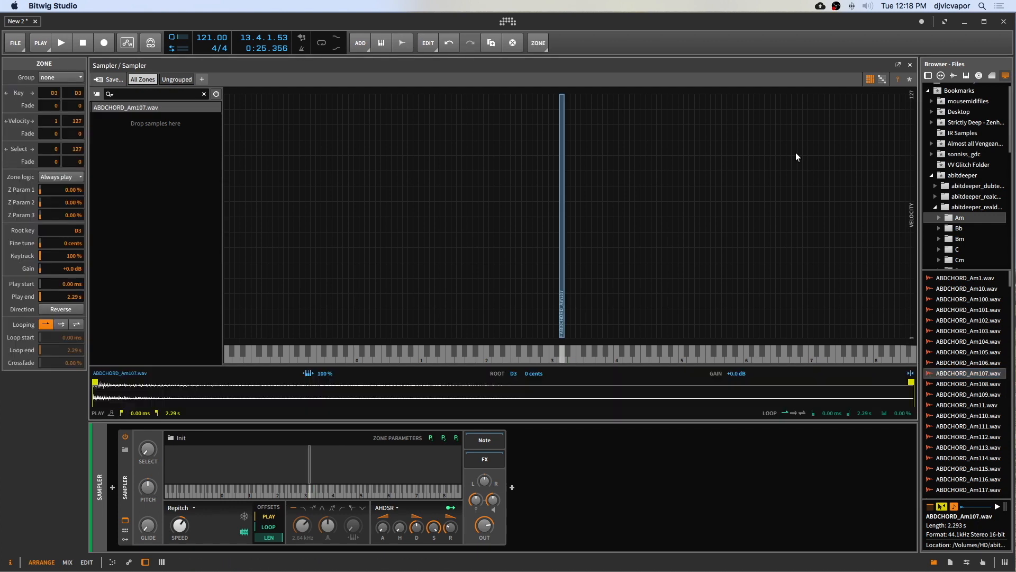
Show the zones as a list and add ABDCHORD_Am108, Am11, Am115 and Am131 on key D3, closing the file browser when done
left_click(882, 79)
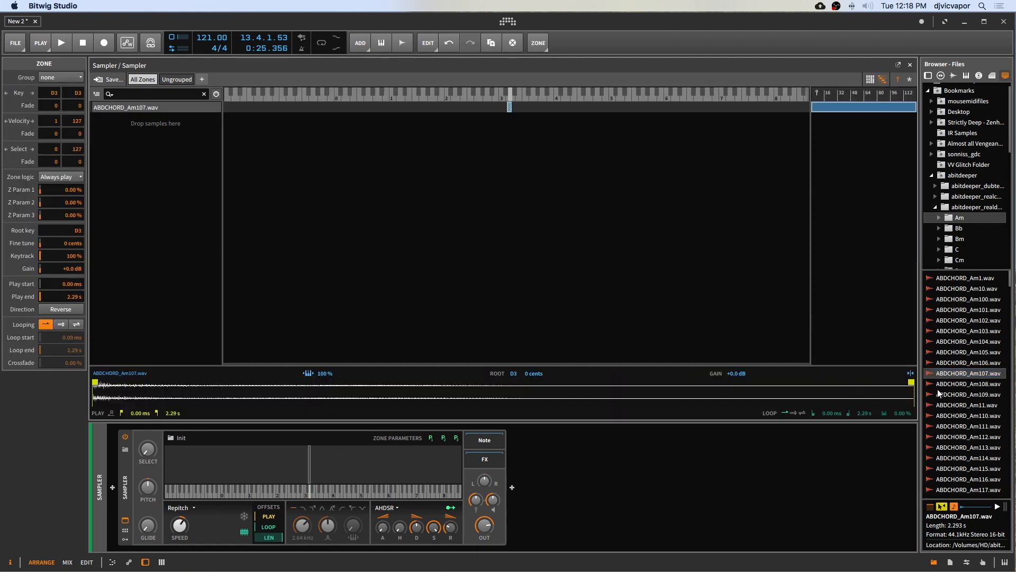
left_click_drag(948, 384, 509, 152)
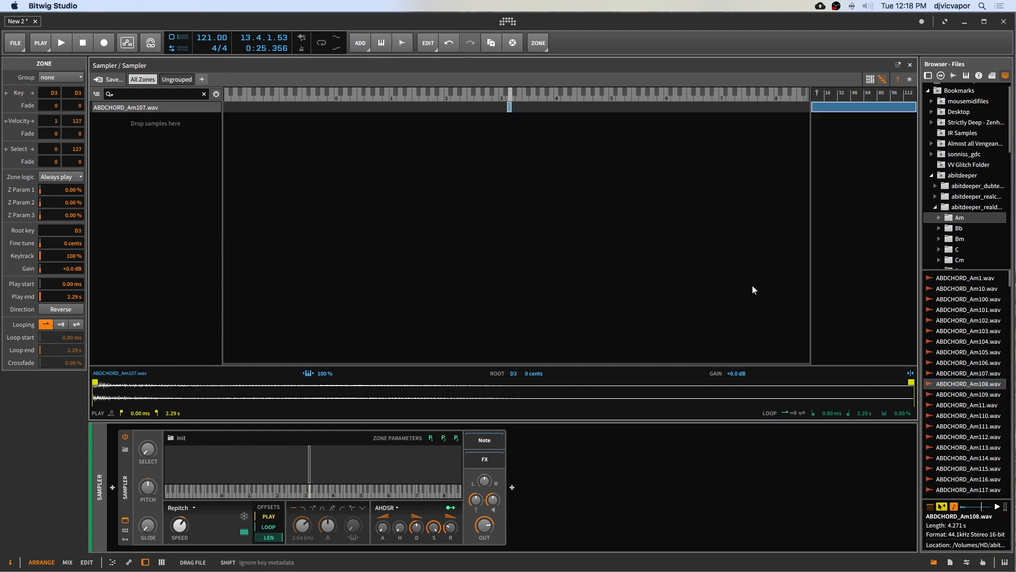
mouse_move(961, 409)
left_mouse_down()
mouse_move(874, 344)
mouse_move(509, 185)
left_mouse_up()
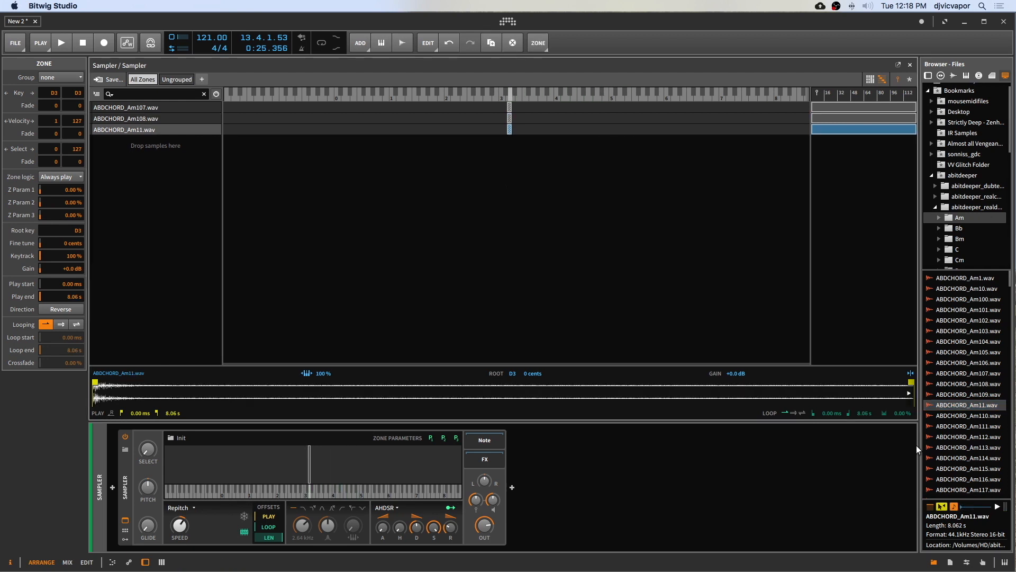
mouse_move(940, 472)
left_mouse_down()
mouse_move(718, 396)
mouse_move(545, 220)
mouse_move(510, 199)
left_mouse_up()
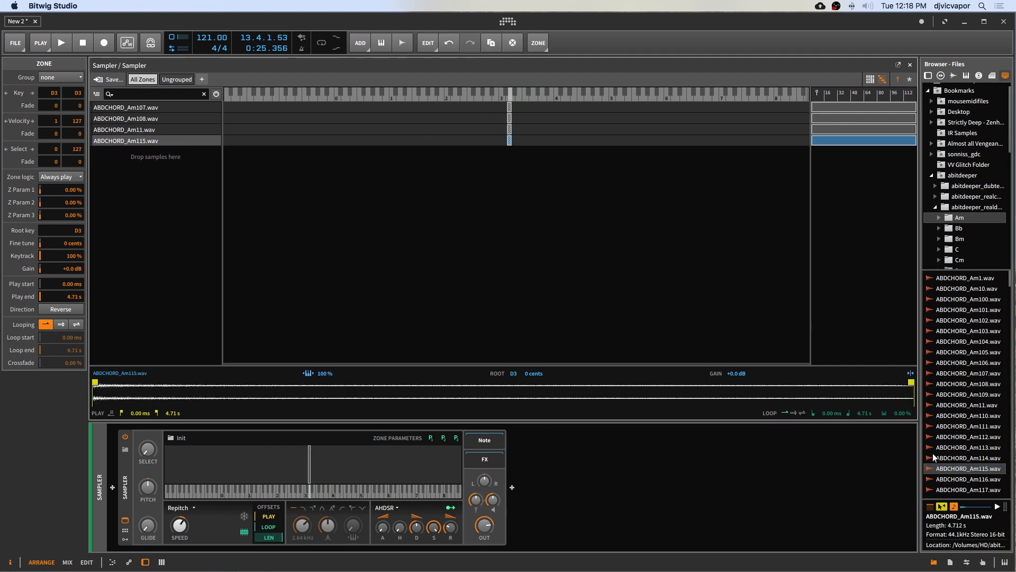
left_click_drag(957, 422, 509, 227)
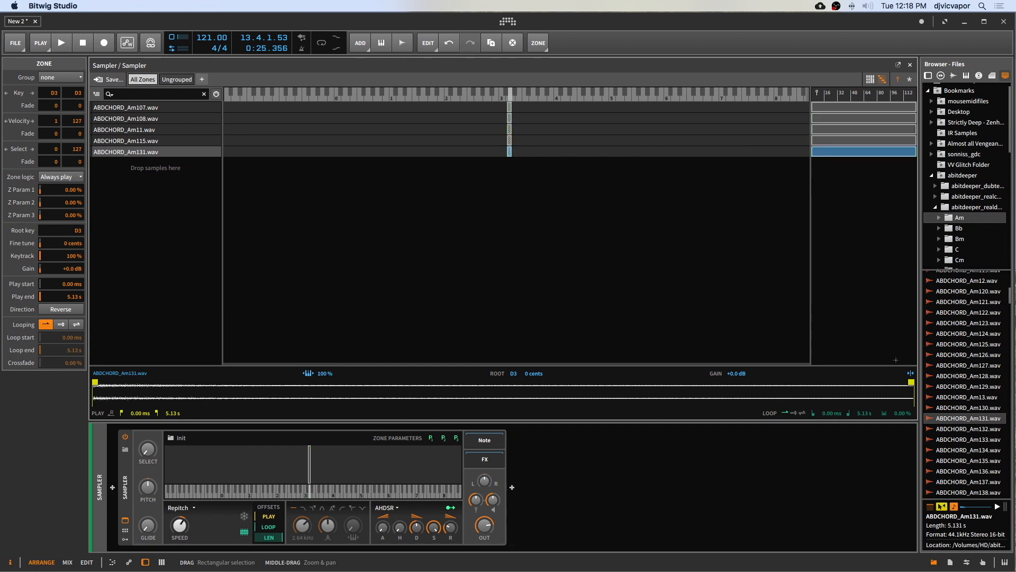
left_click(933, 562)
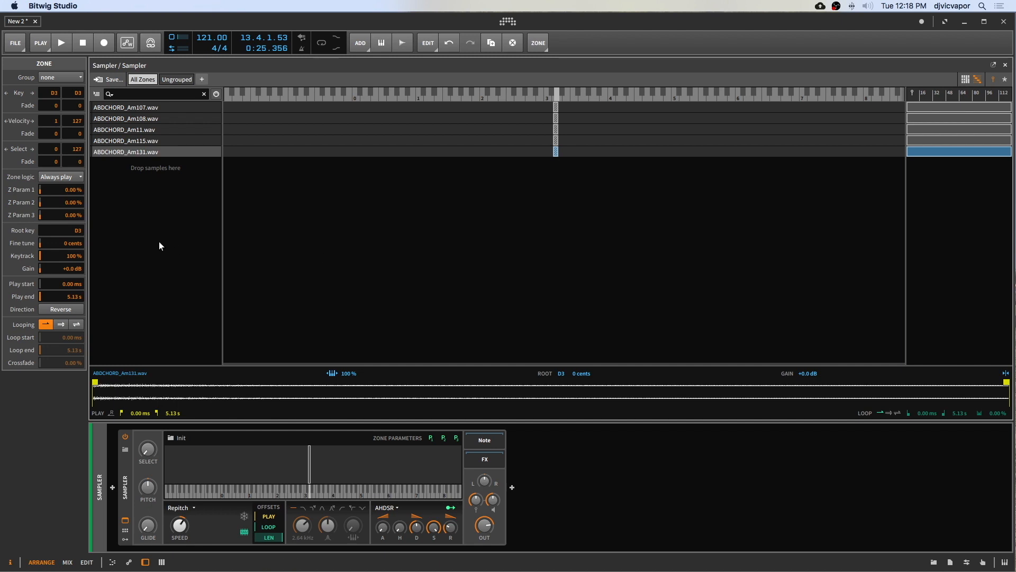
Select all five sample zones and group them
left_click(156, 109)
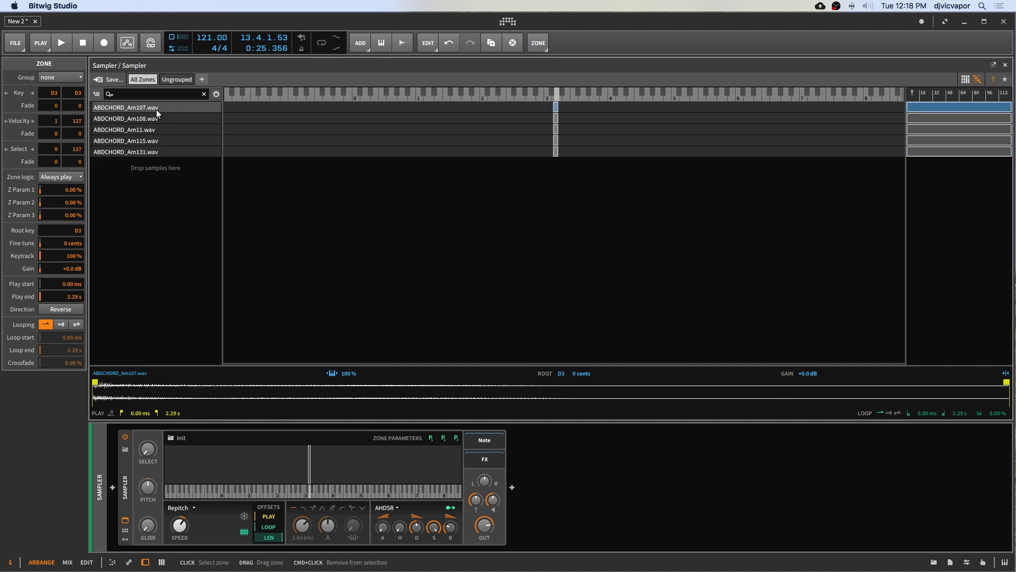
left_click(153, 153, "shift")
right_click(135, 129)
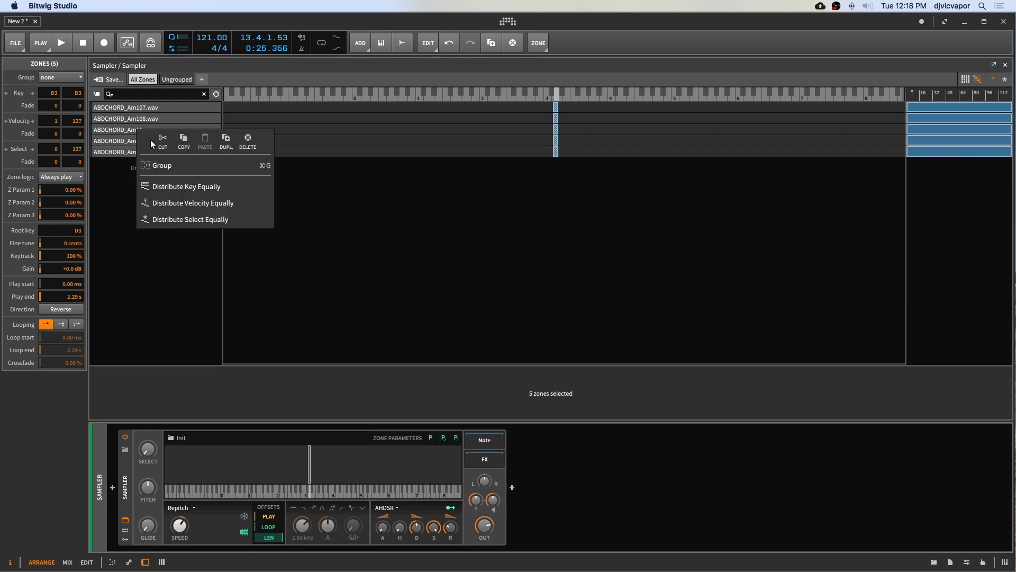
left_click(164, 160)
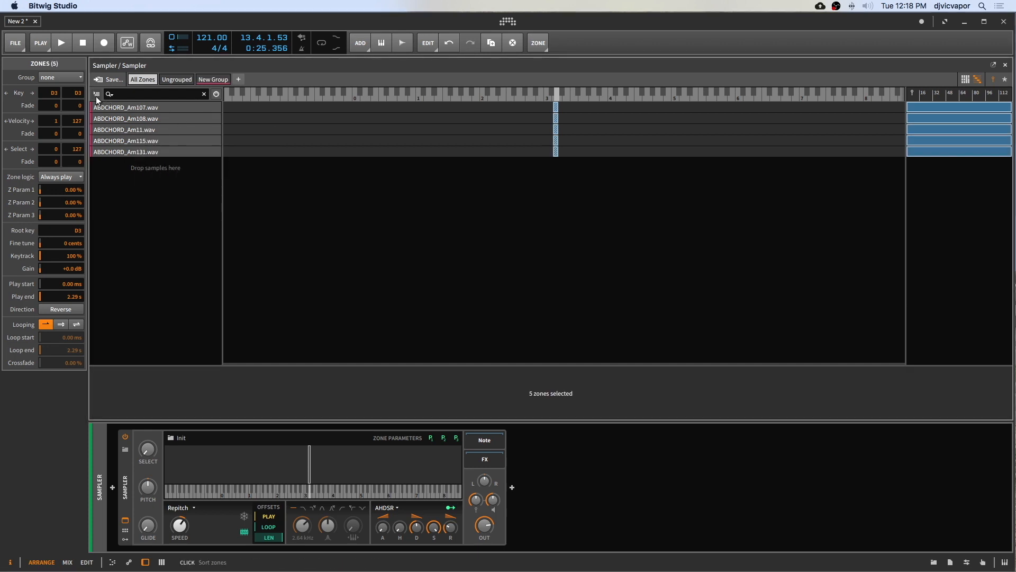
Rename the new zone group as Chords
left_click(213, 79)
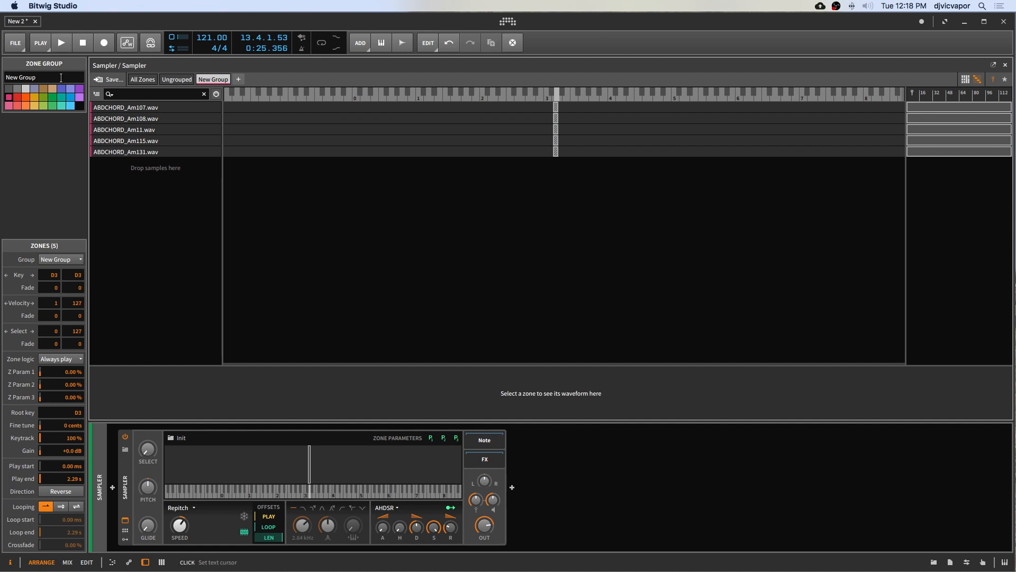
left_click(6, 77)
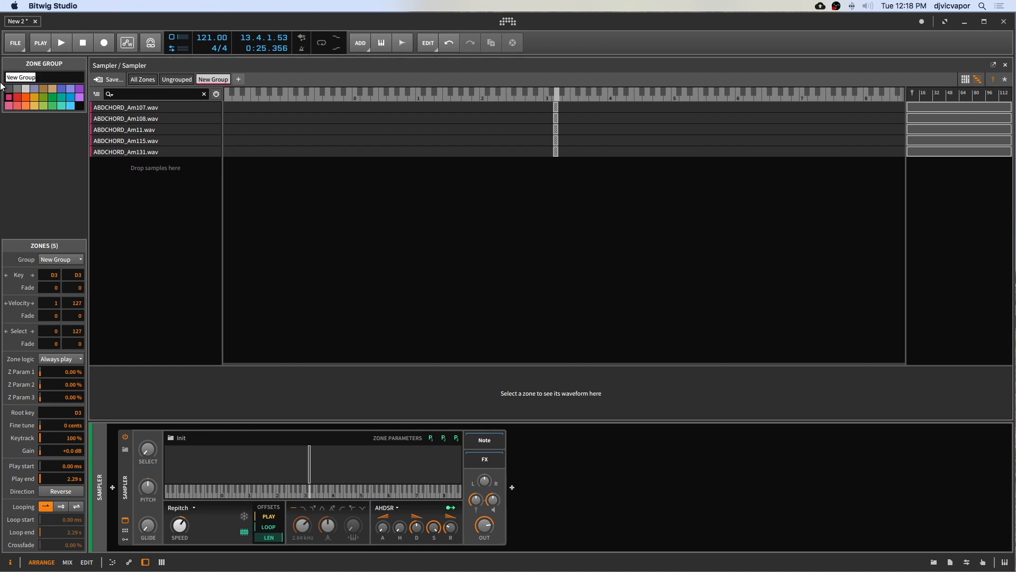
type("Chords")
key("Return")
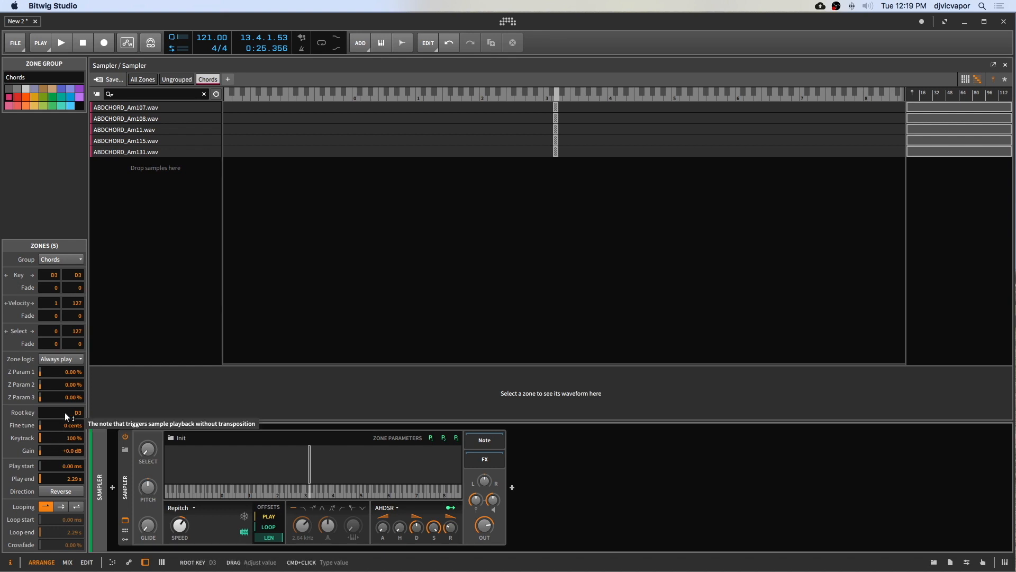
Set the root key of all zones in the Chords group to B2
left_click_drag(64, 412, 64, 371)
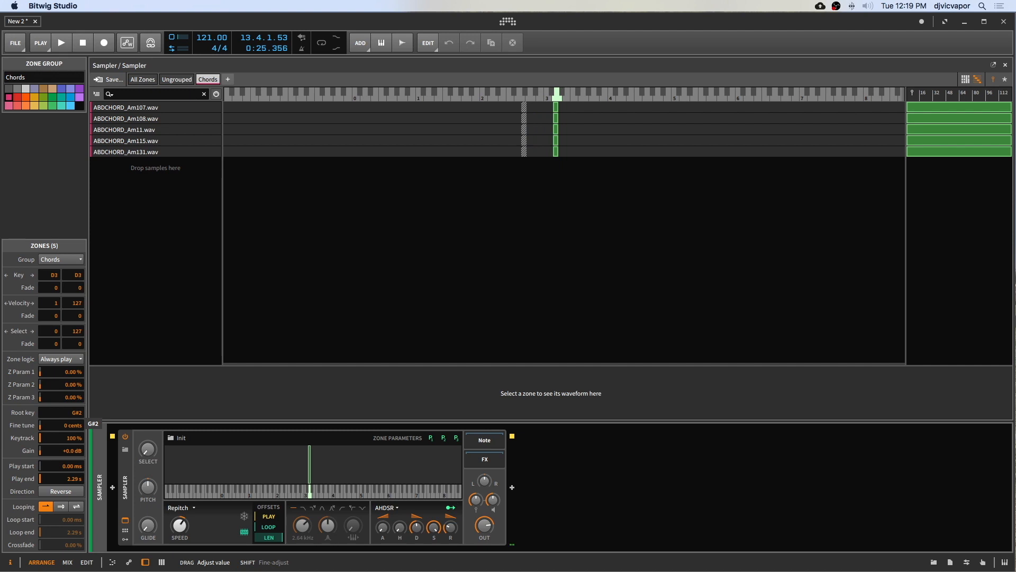
left_click_drag(64, 412, 65, 406)
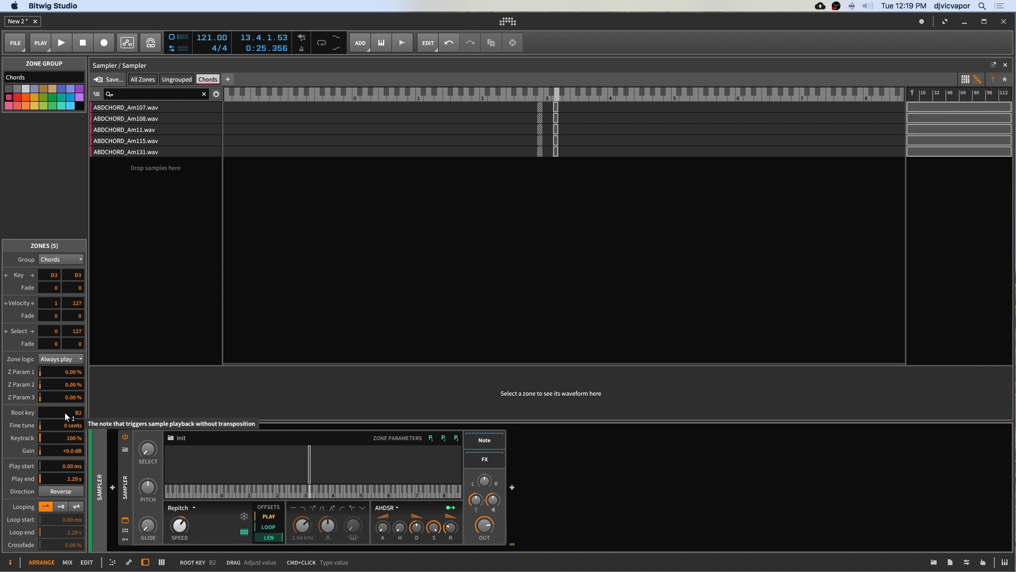
left_click_drag(147, 457, 147, 461)
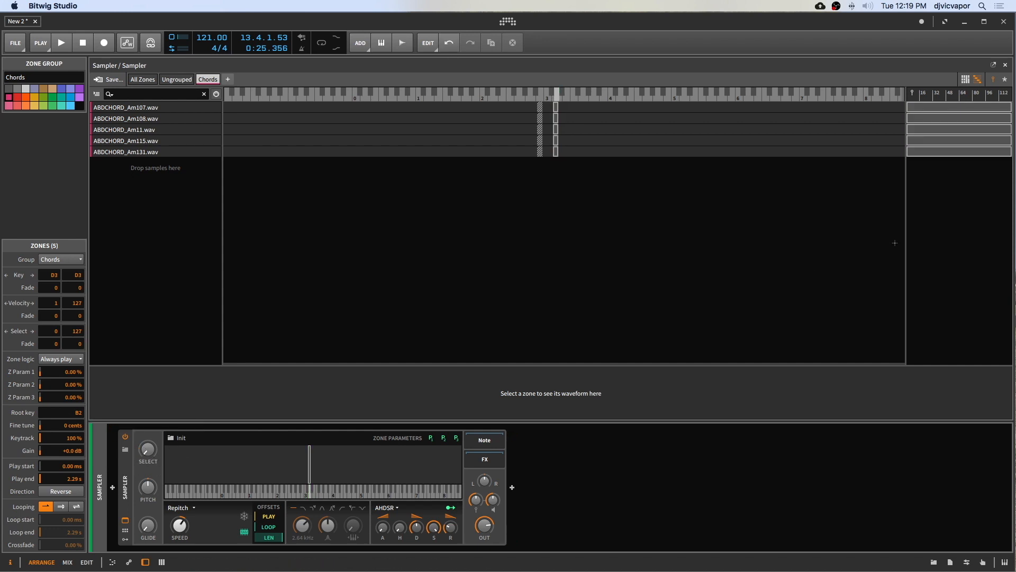
Show the zones' Select ranges, distribute them equally across all five zones, and try out the Sampler's Select knob
left_click(1005, 81)
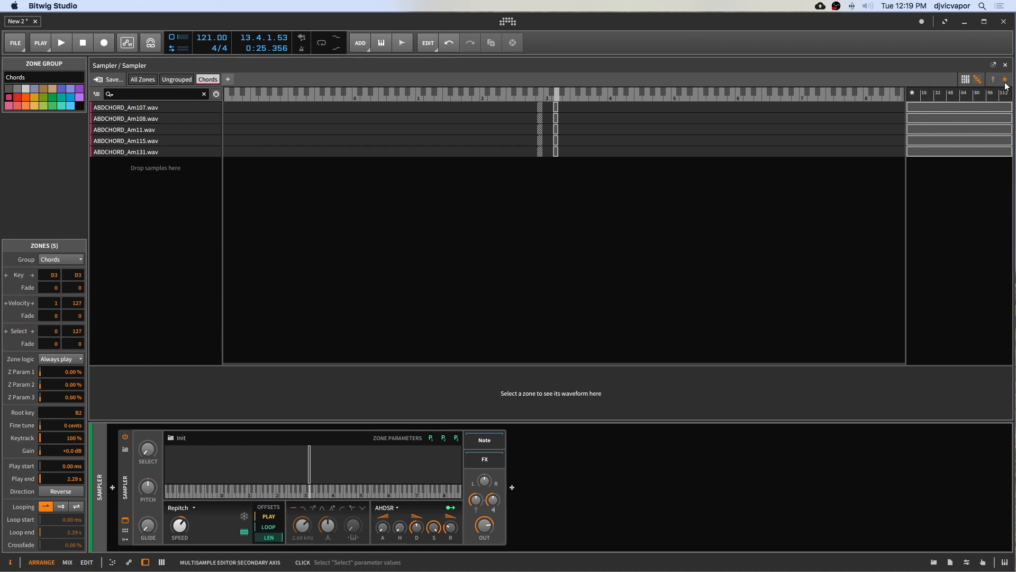
left_click(964, 107)
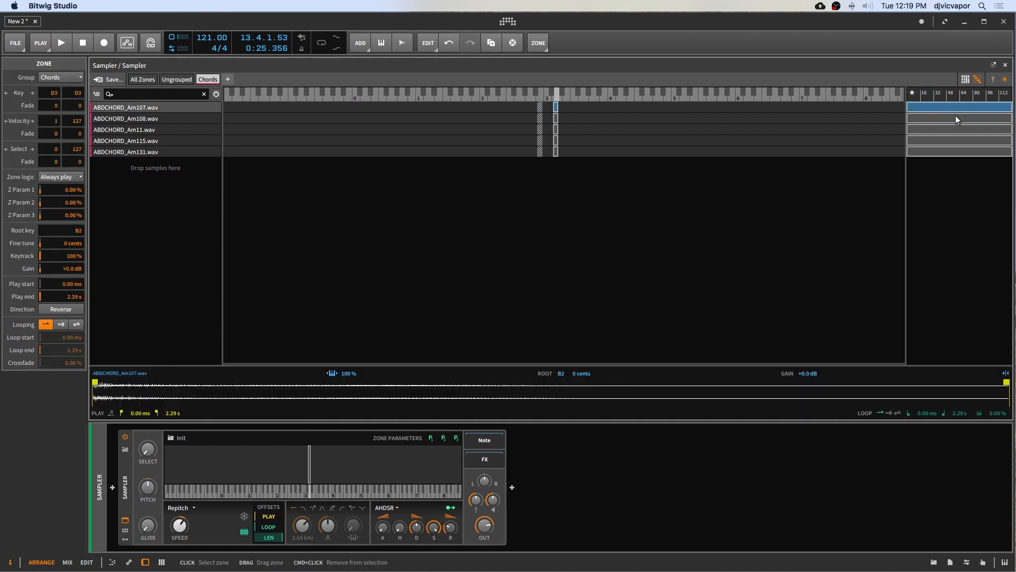
left_click(951, 152, "shift")
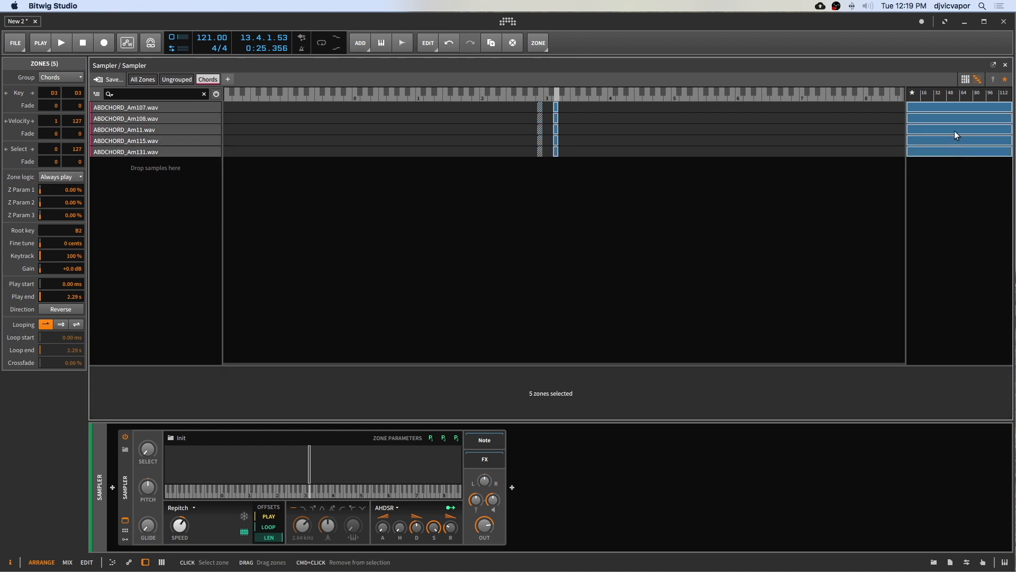
right_click(953, 132)
left_click(934, 221)
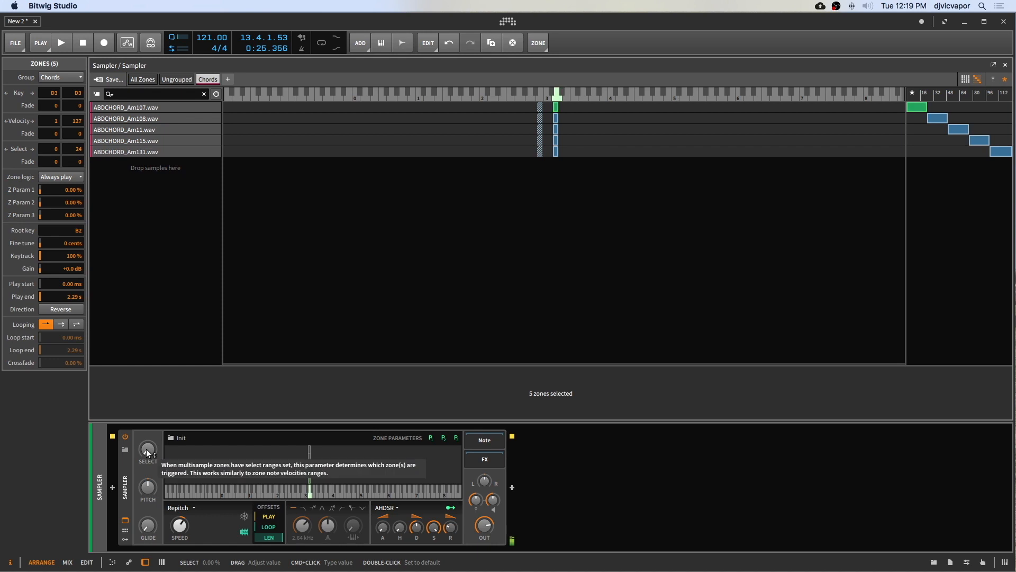
mouse_move(147, 450)
left_mouse_down()
mouse_move(146, 358)
mouse_move(147, 450)
left_mouse_up()
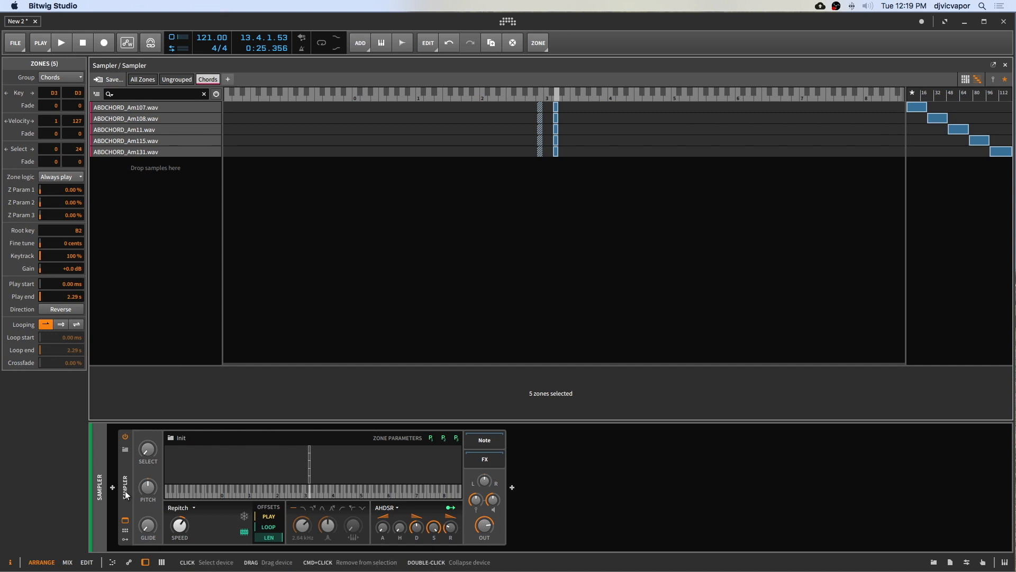
Add a Classic LFO modulator to the Sampler and map it to the Select parameter with an amount of 1.000
left_click(125, 537)
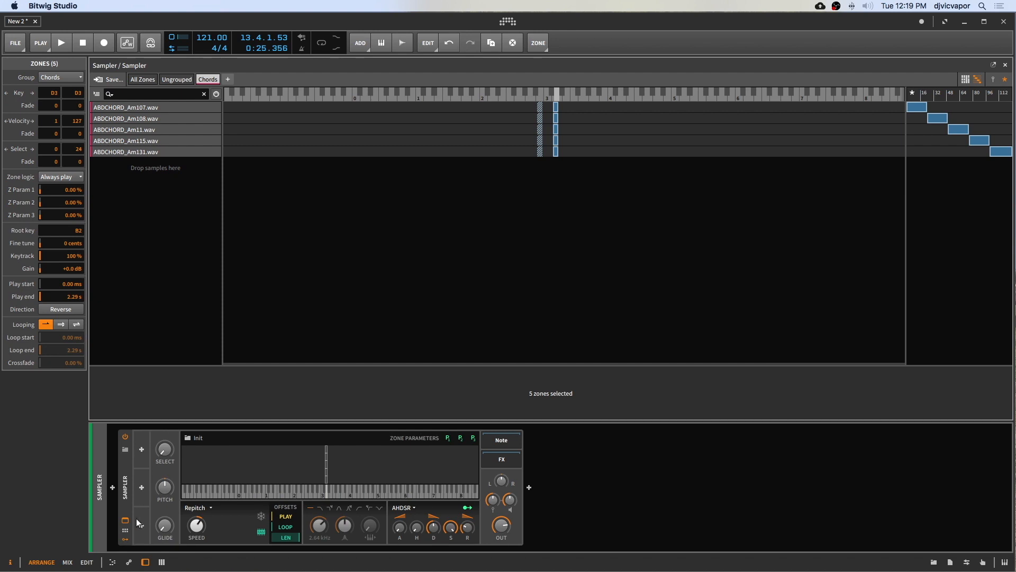
left_click(141, 450)
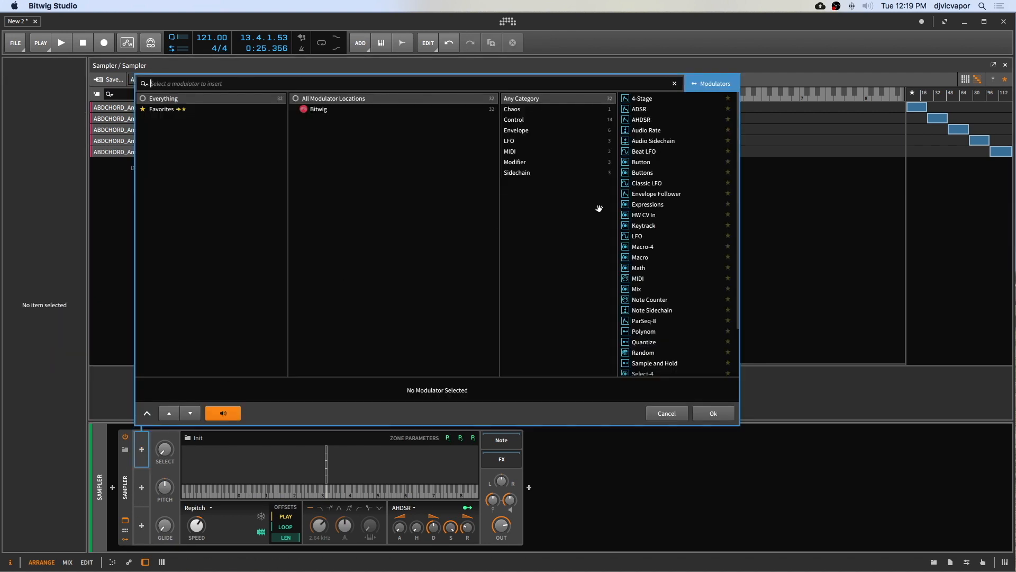
left_click(641, 182)
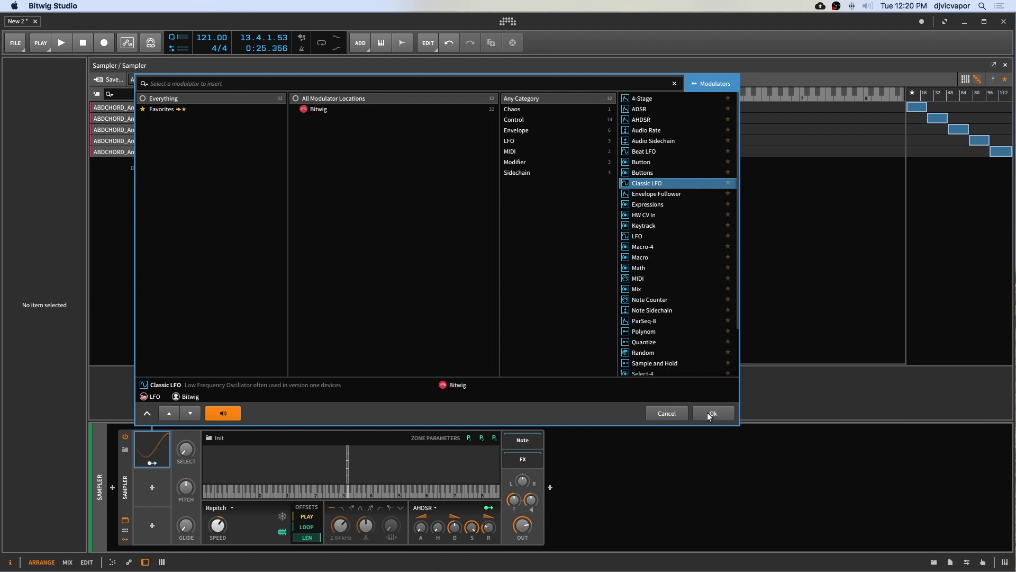
left_click(711, 413)
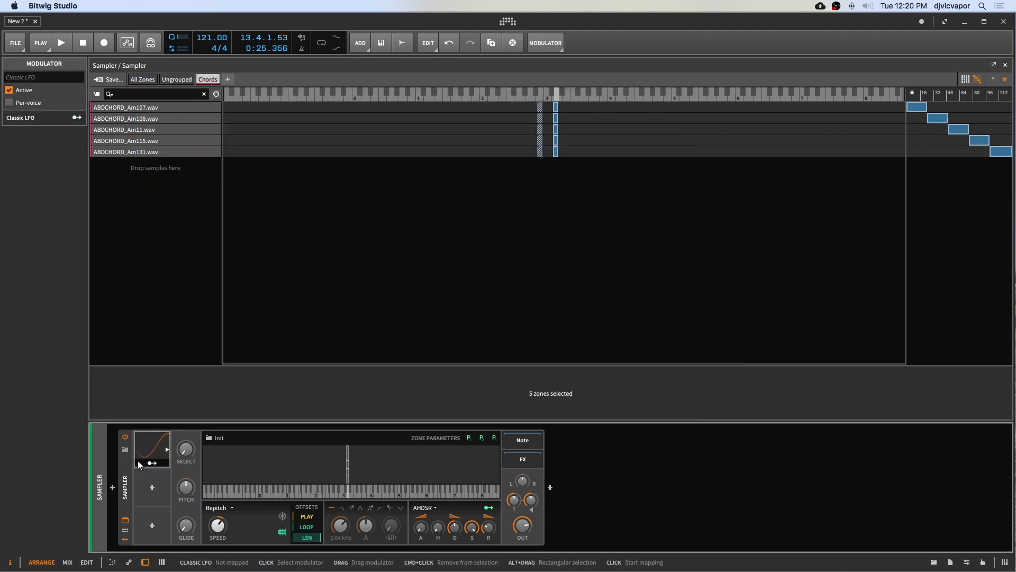
left_click_drag(142, 461, 186, 451)
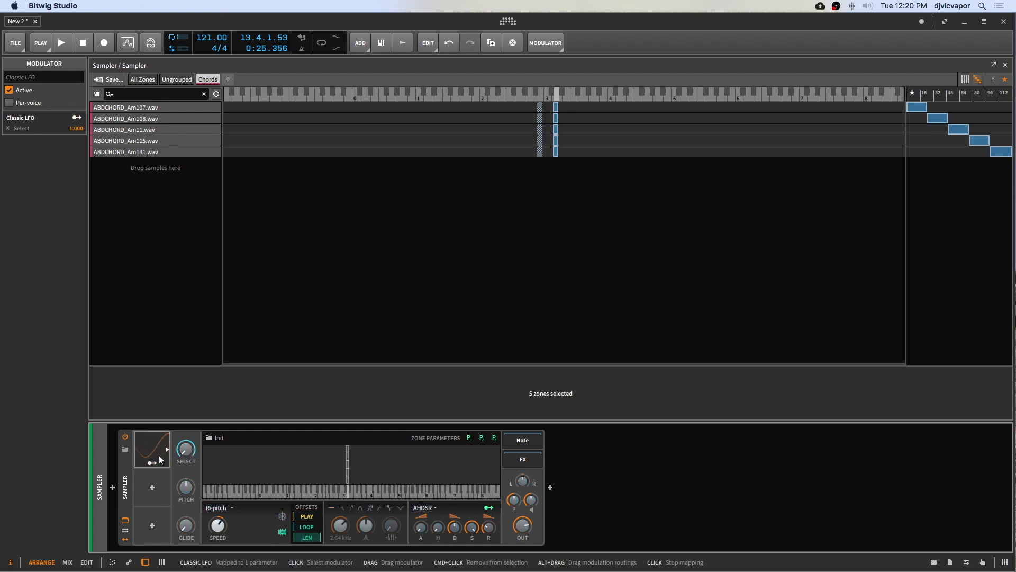
Sync the Classic LFO to the tempo with a rate of 2/1
left_click(165, 449)
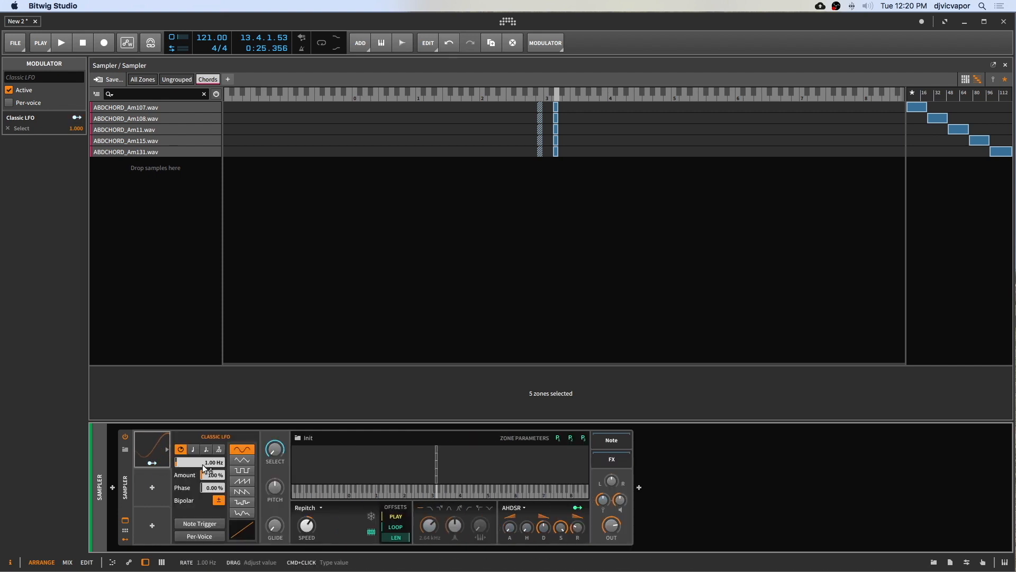
left_click(192, 448)
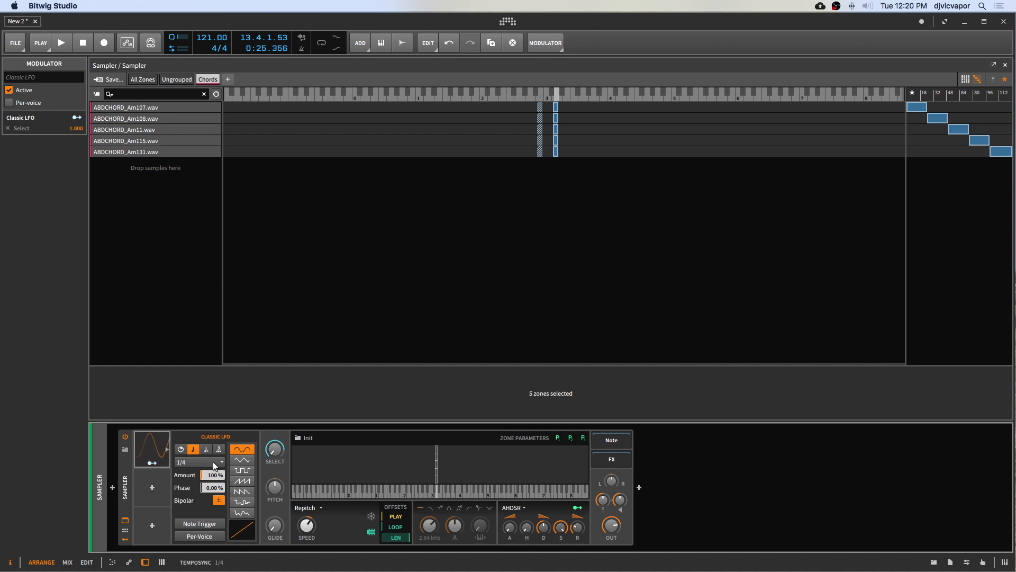
left_click(213, 462)
left_click(201, 374)
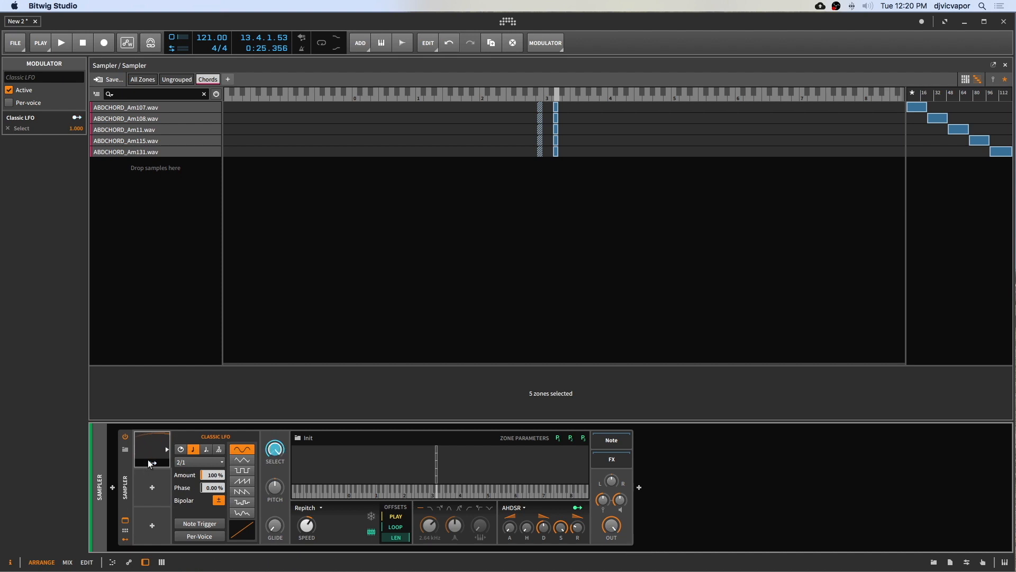
Turn on the Sampler's Monophonic voice mode and try out the modulated Select knob
left_click(135, 479)
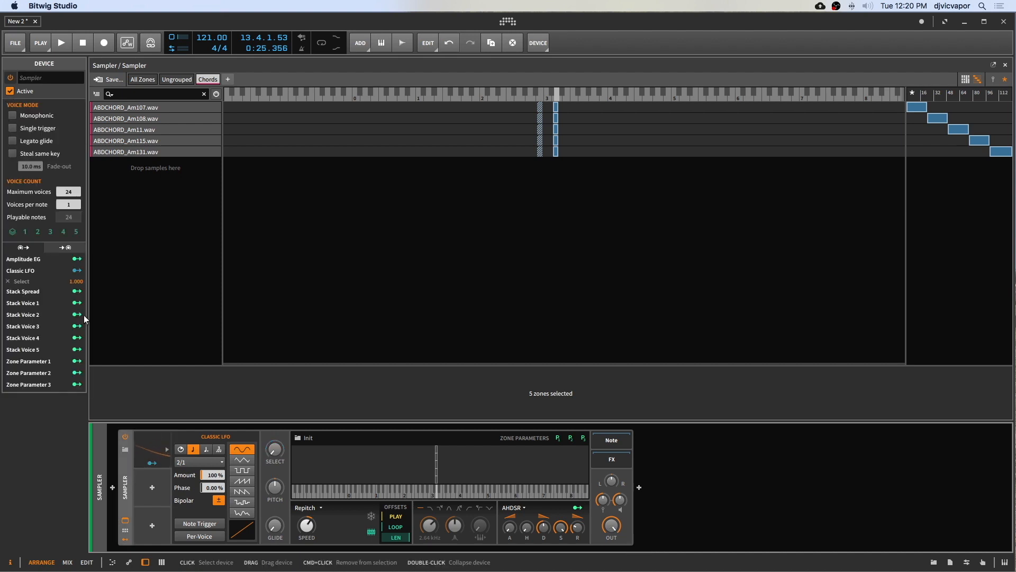
left_click(12, 115)
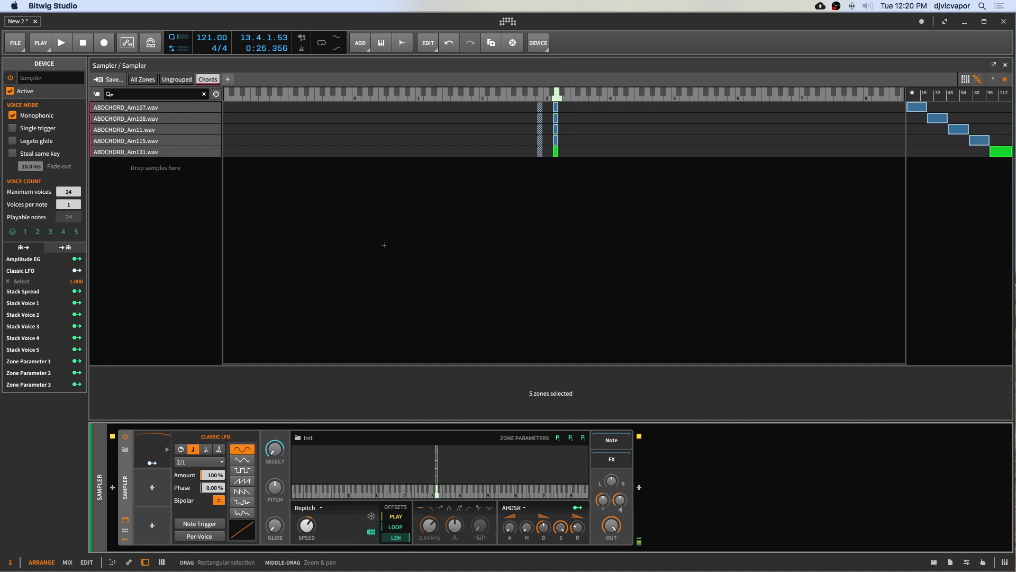
left_click_drag(279, 460, 279, 460)
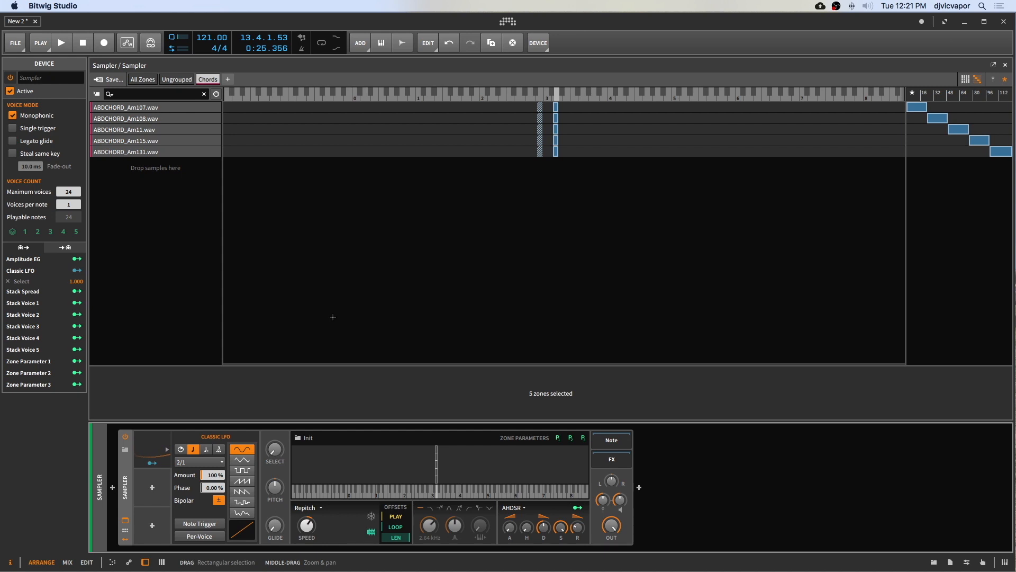